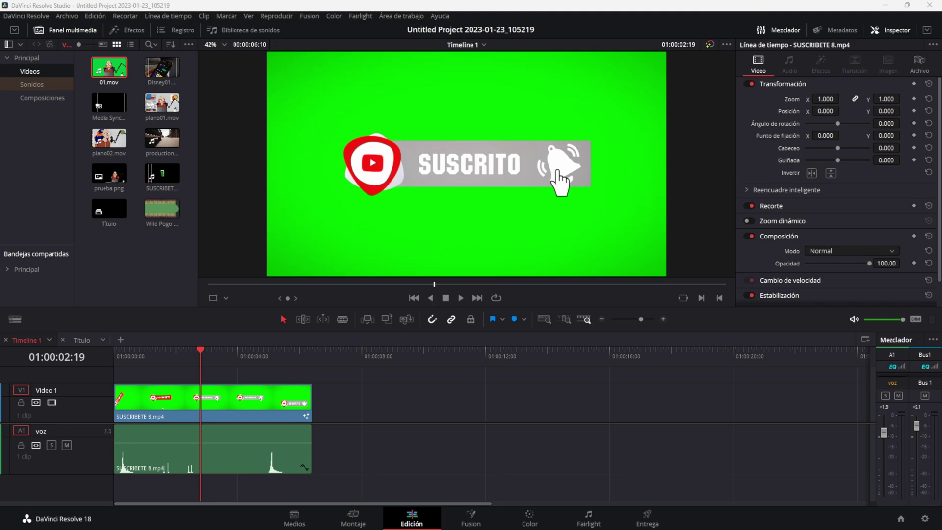
Preview the subscribe animation by scrubbing and playing Timeline 1, then select SUSCRIBETE 8.mp4 on V1
click(189, 205)
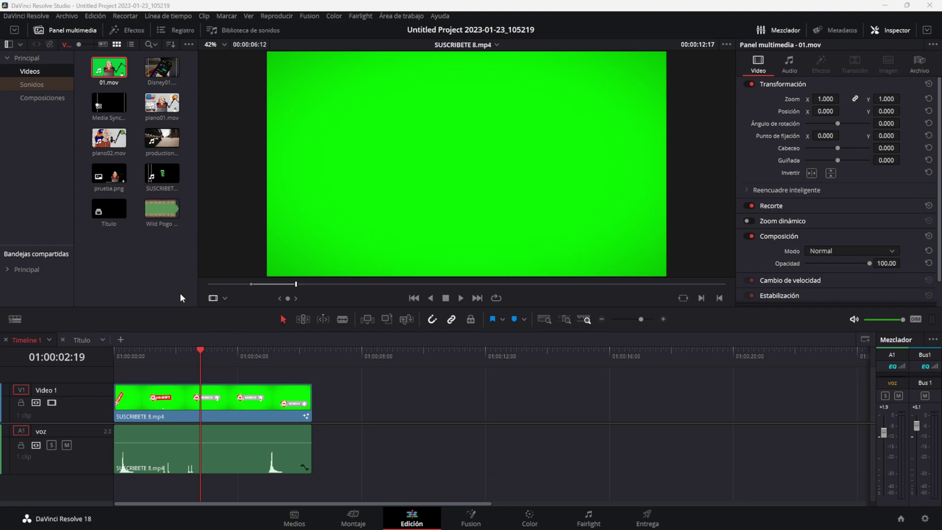
click(167, 277)
drag(199, 350, 178, 350)
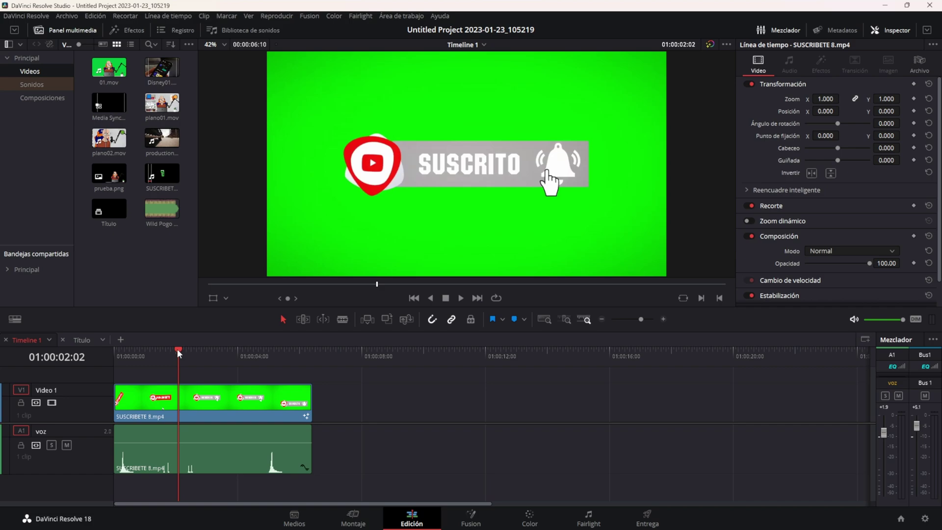
mouse_move(177, 351)
mouse_down()
mouse_move(136, 358)
mouse_move(208, 359)
mouse_up()
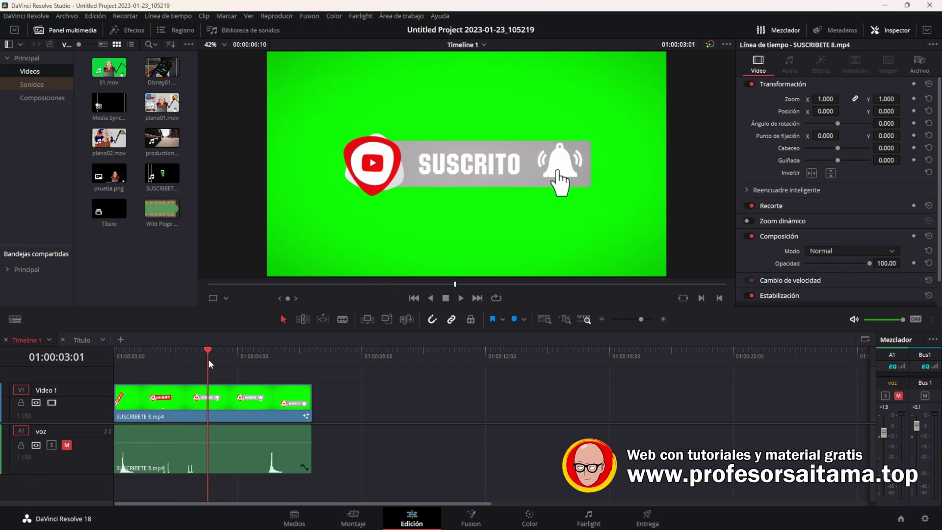
key(space)
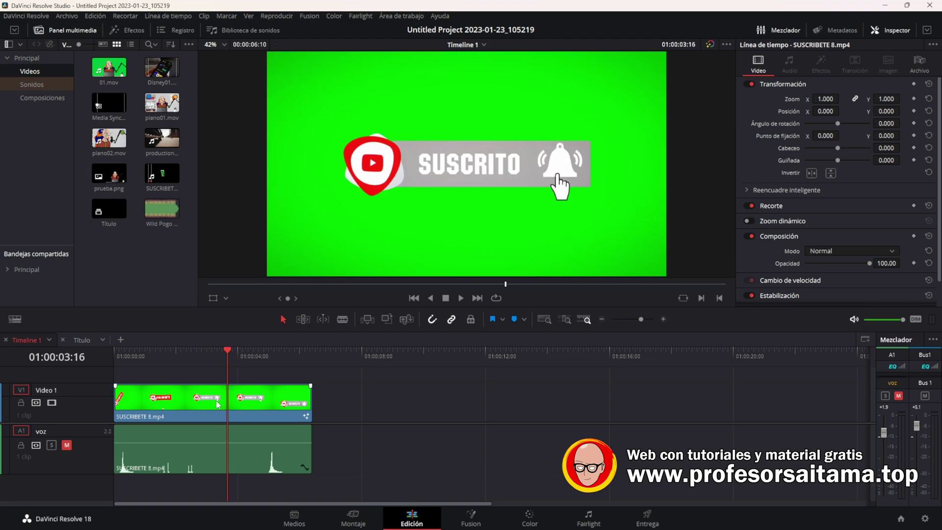
click(180, 405)
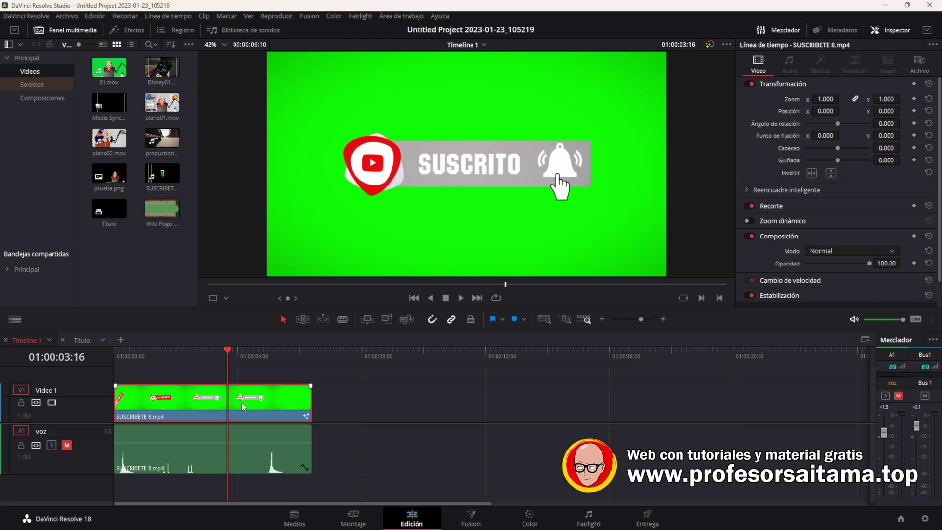
Open the clip in Fusion and rename the MediaIn1 node to Boton
click(471, 521)
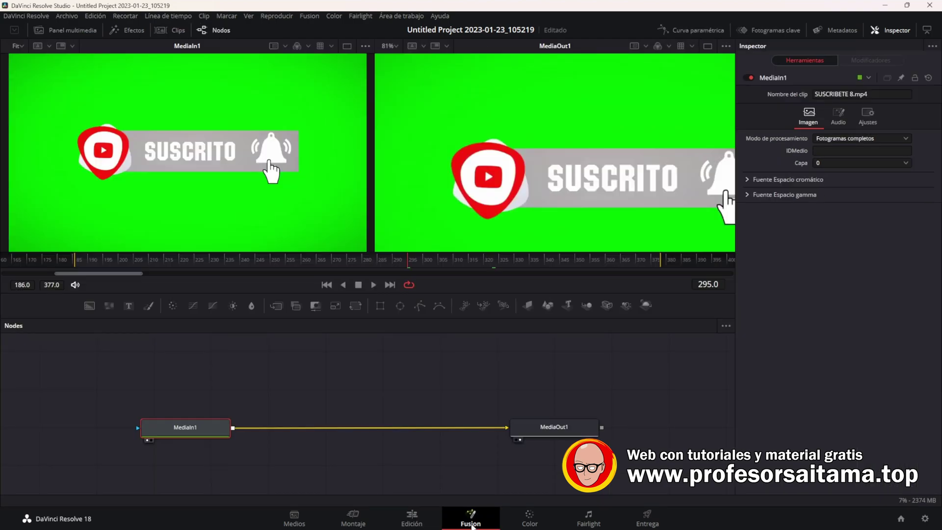
drag(190, 432, 188, 430)
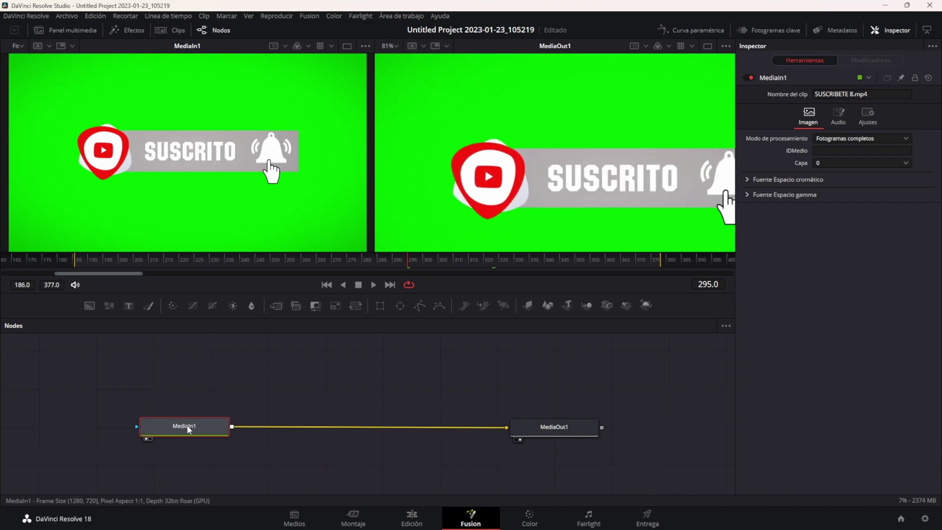
mouse_move(186, 430)
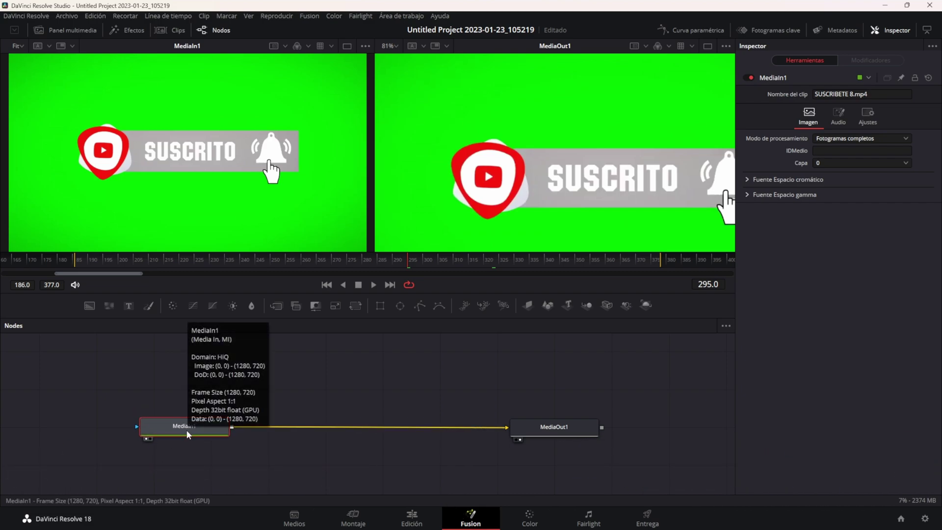
key(F2)
text(B)
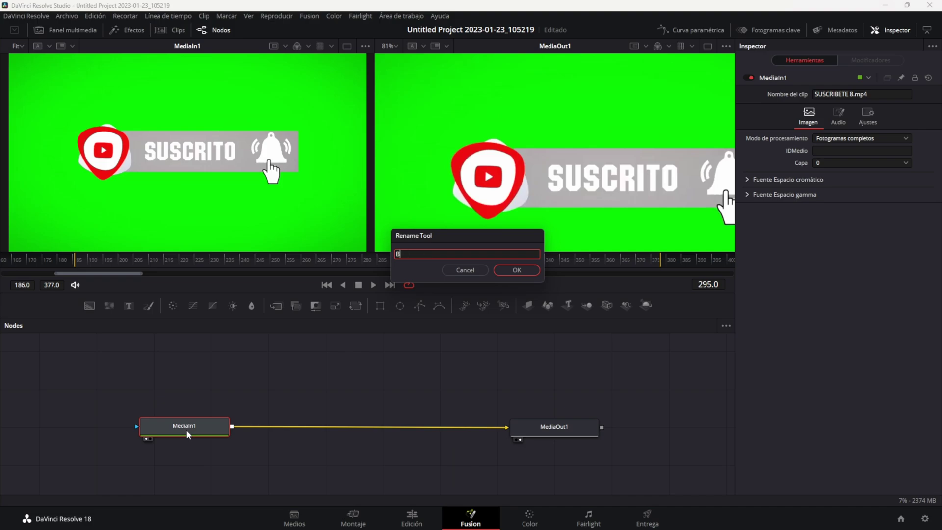
text(oton)
key(Return)
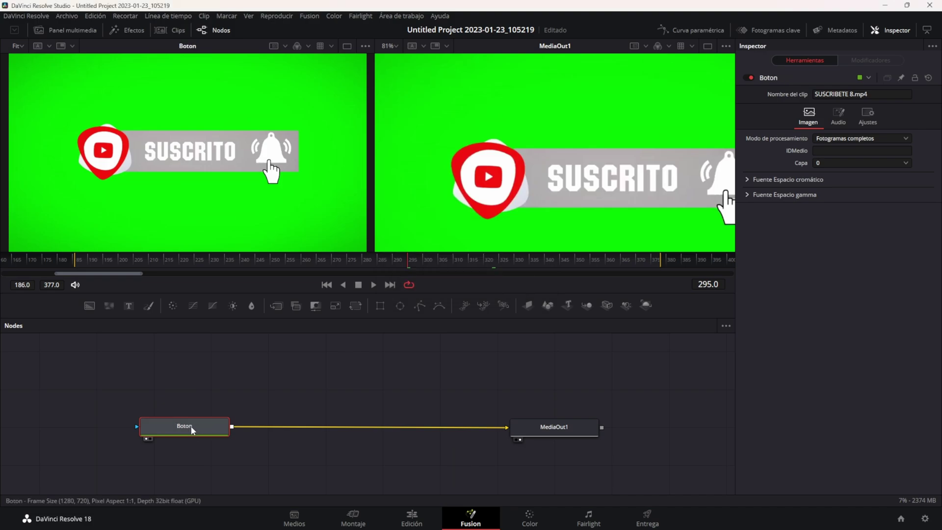
drag(191, 430, 189, 425)
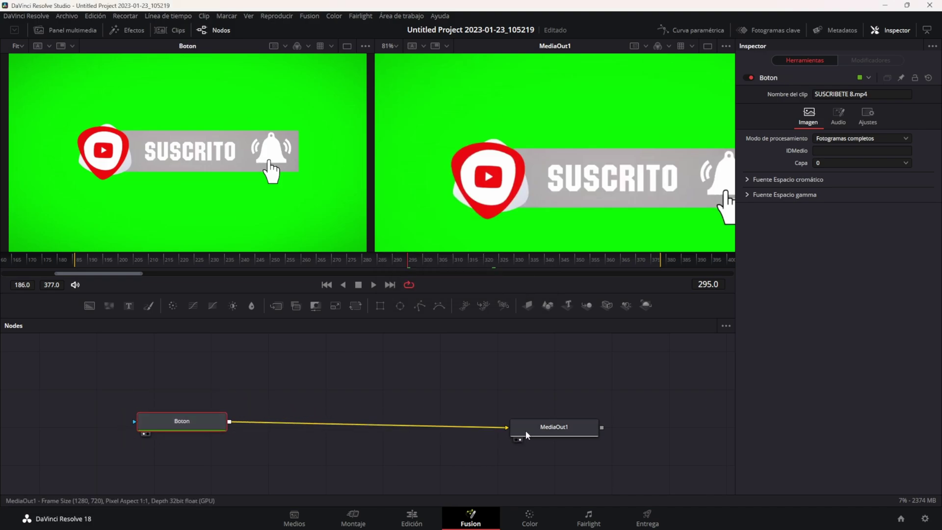
Rename MediaOut1 to Salida and spread the two nodes apart
drag(525, 431, 544, 427)
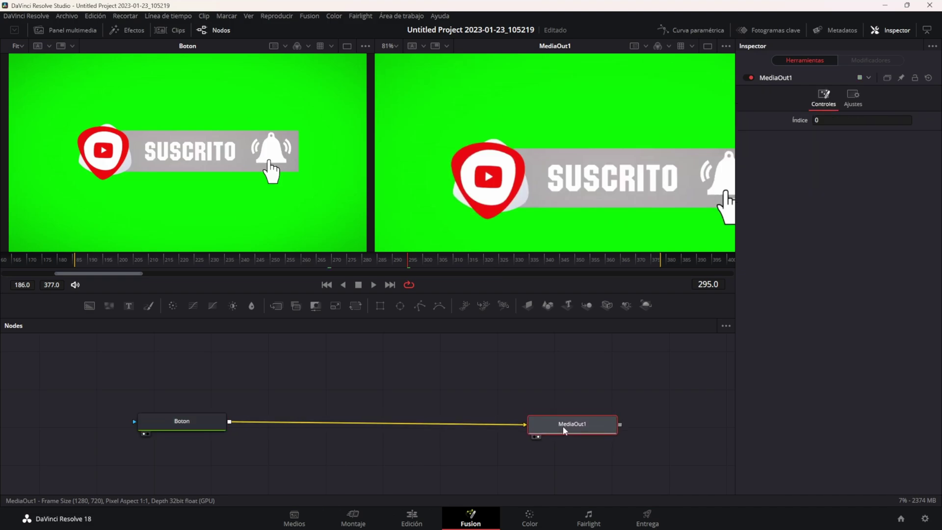
key(F2)
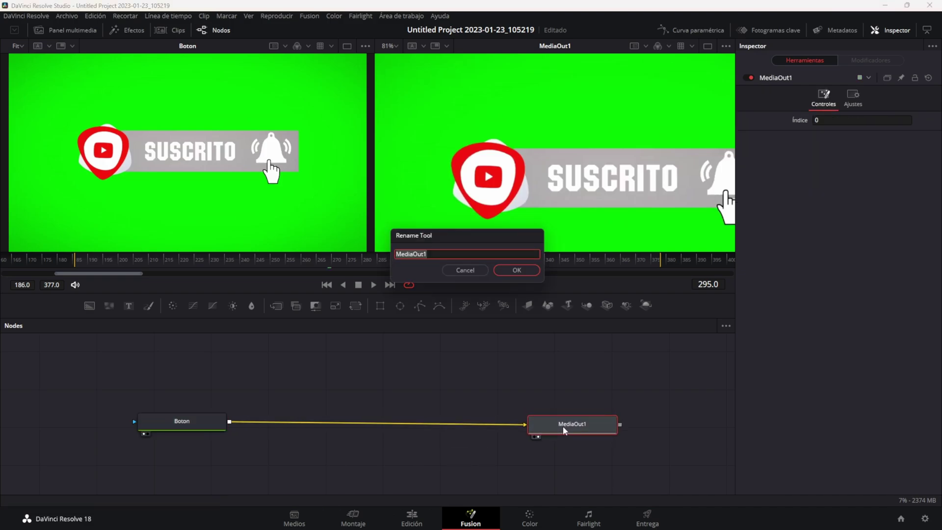
text(Salida)
key(Return)
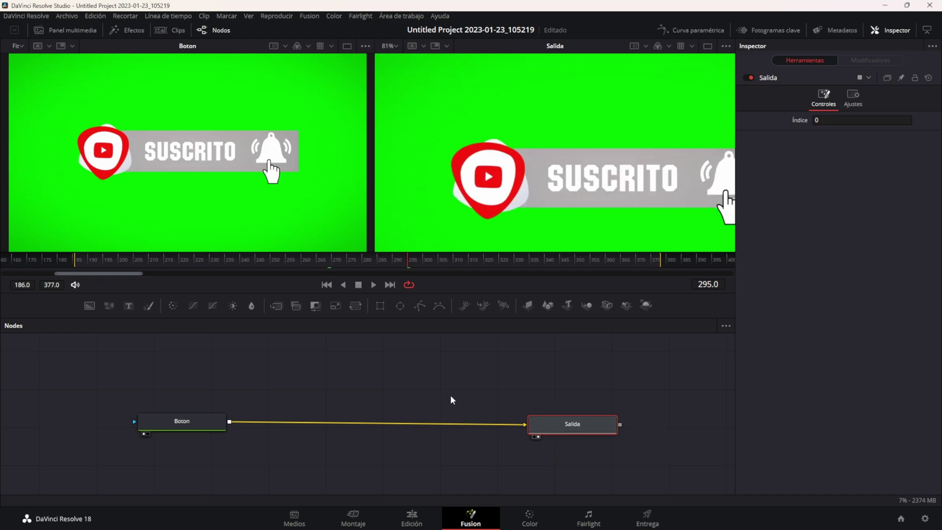
click(392, 394)
drag(203, 429, 241, 432)
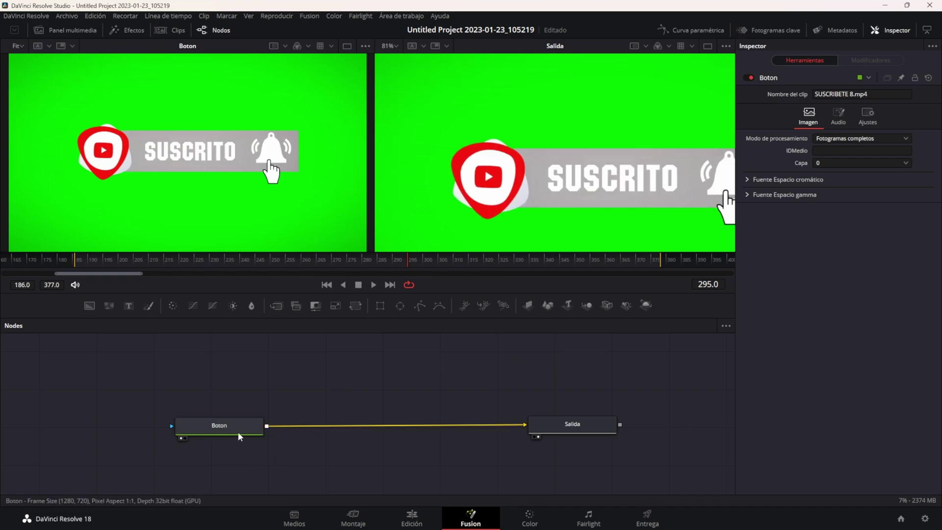
drag(239, 430, 238, 427)
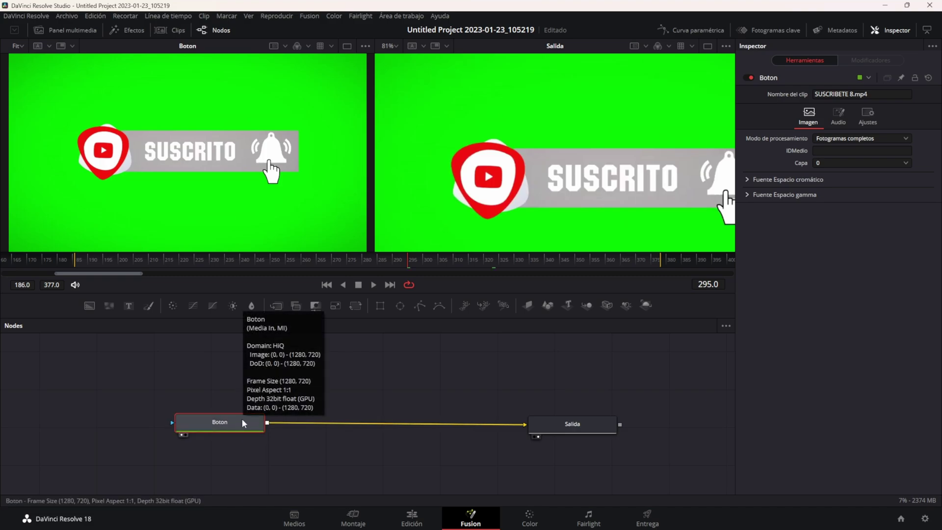
Insert a Delta Keyer from a 'delta' tool search between Boton and Salida, then select DeltaKeyer1
key(shift+space)
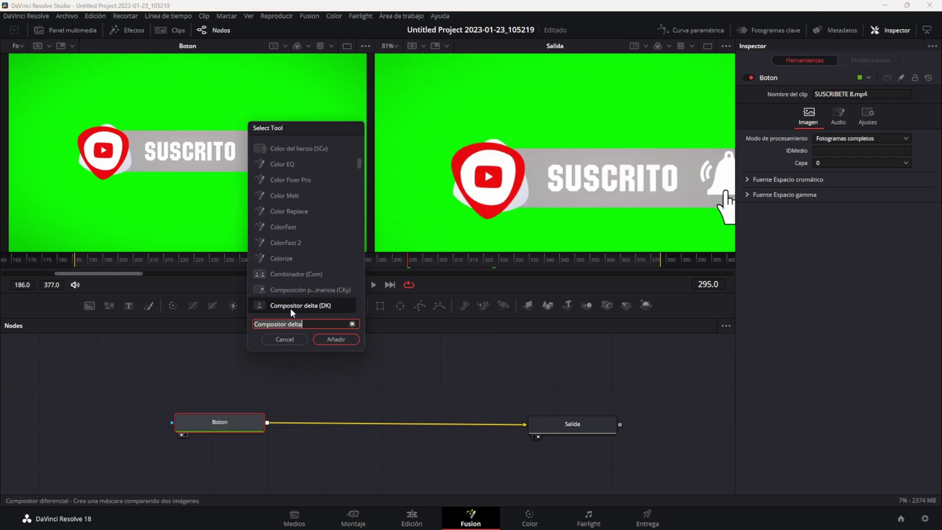
mouse_move(302, 134)
mouse_down()
mouse_move(406, 144)
mouse_move(396, 139)
mouse_up()
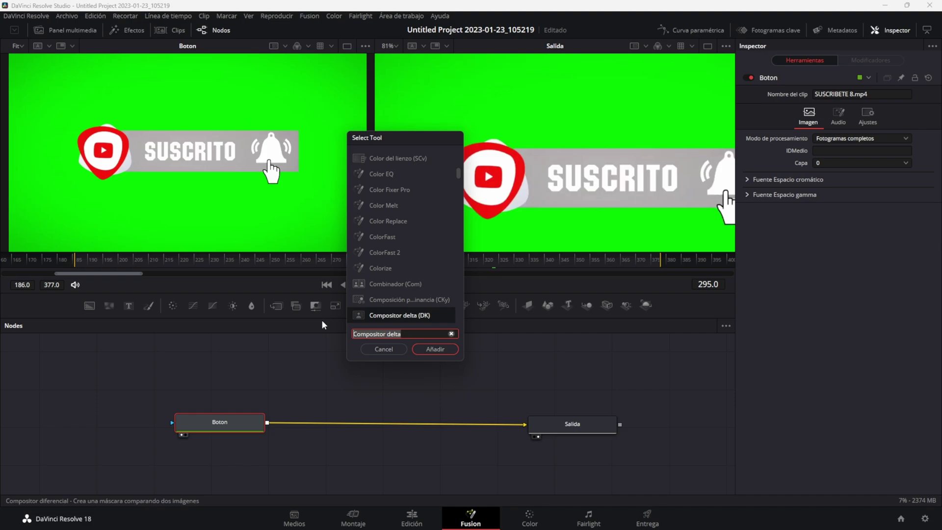
text(delta)
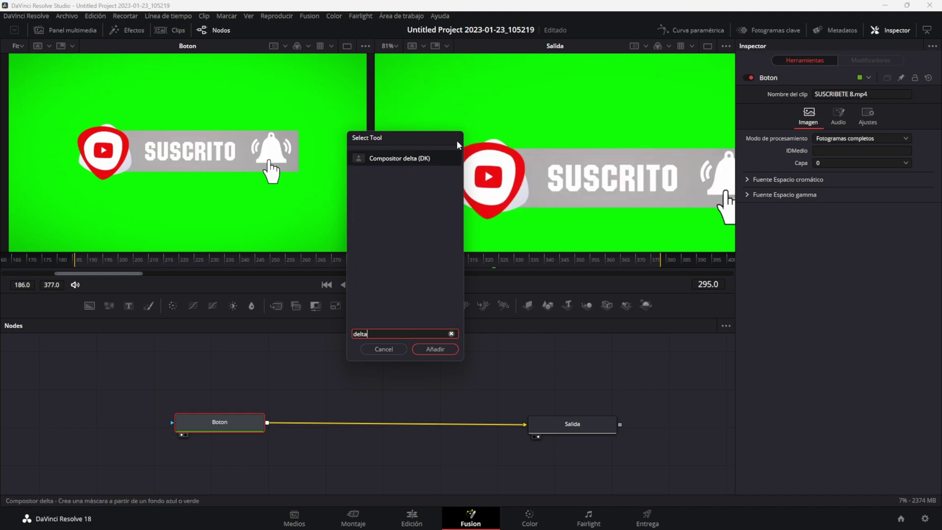
key(Down)
click(435, 349)
mouse_move(349, 417)
mouse_down()
mouse_move(384, 396)
mouse_move(394, 427)
mouse_move(407, 430)
mouse_up()
click(346, 383)
mouse_move(316, 372)
mouse_down()
mouse_move(432, 450)
mouse_move(387, 398)
mouse_up()
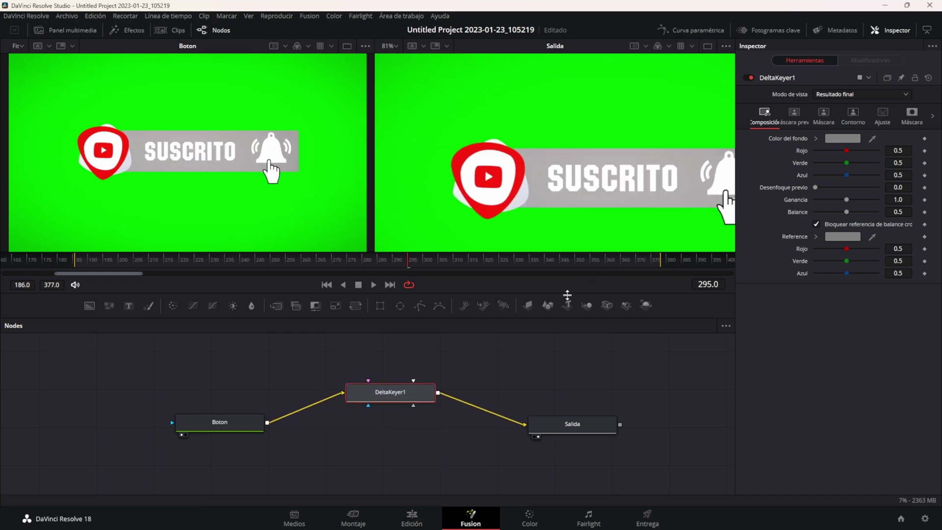
Enlarge the viewers, sample the green background with the Color del fondo eyedropper, and save the project
drag(567, 295, 553, 320)
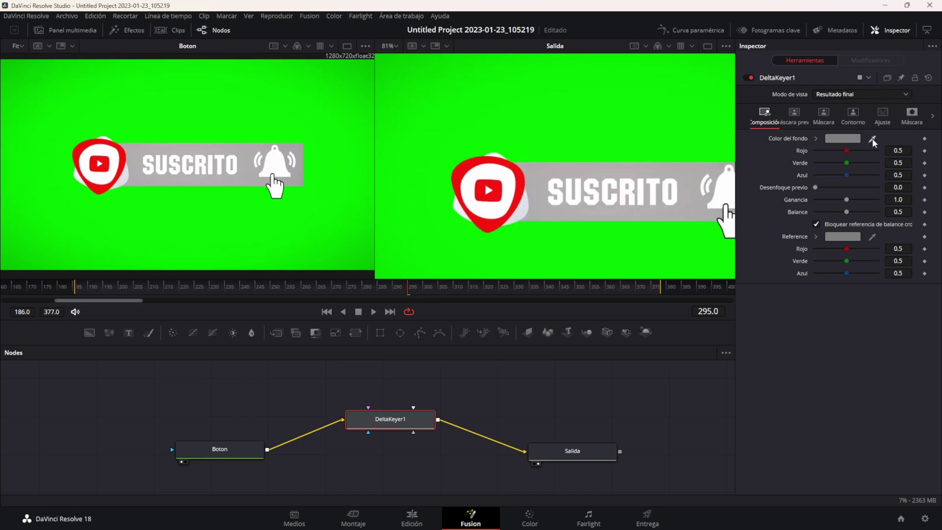
drag(872, 138, 581, 120)
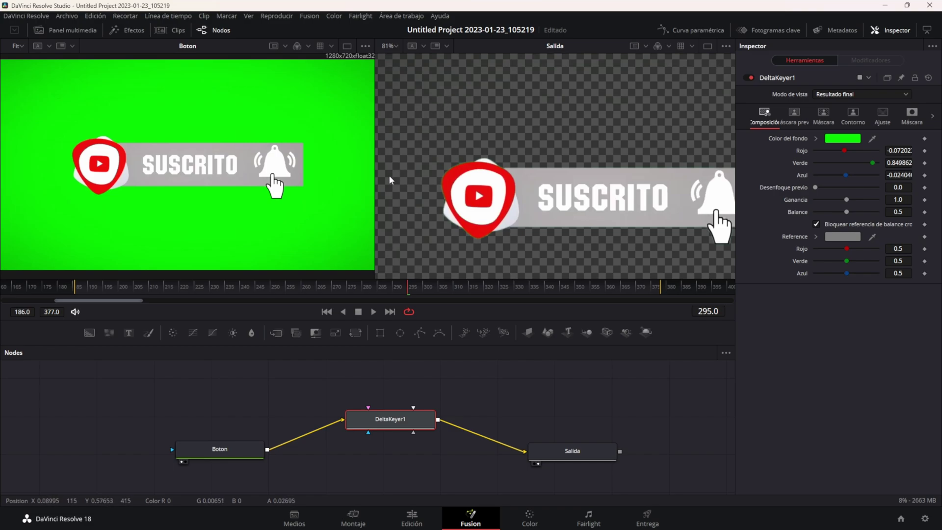
key(ctrl+s)
drag(390, 419, 404, 416)
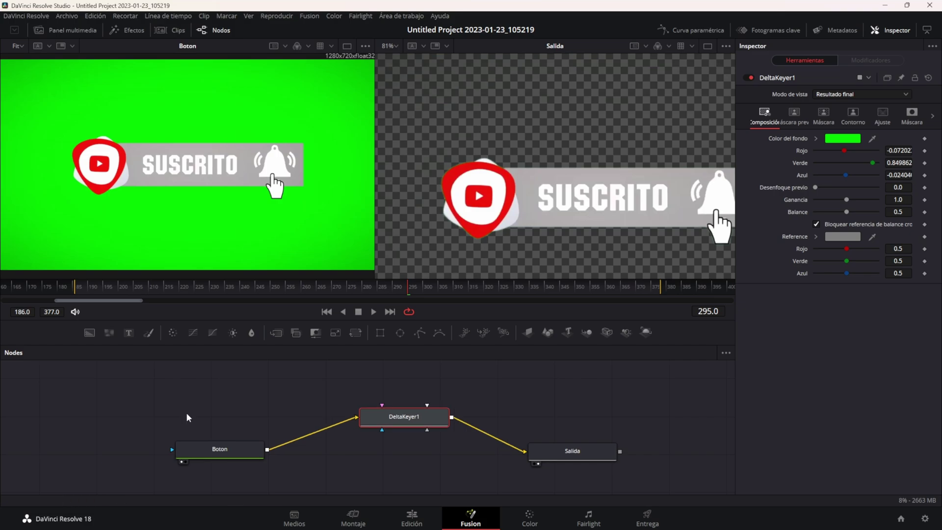
Show DeltaKeyer1's alpha matte in the left viewer instead of Boton
click(183, 462)
mouse_move(374, 420)
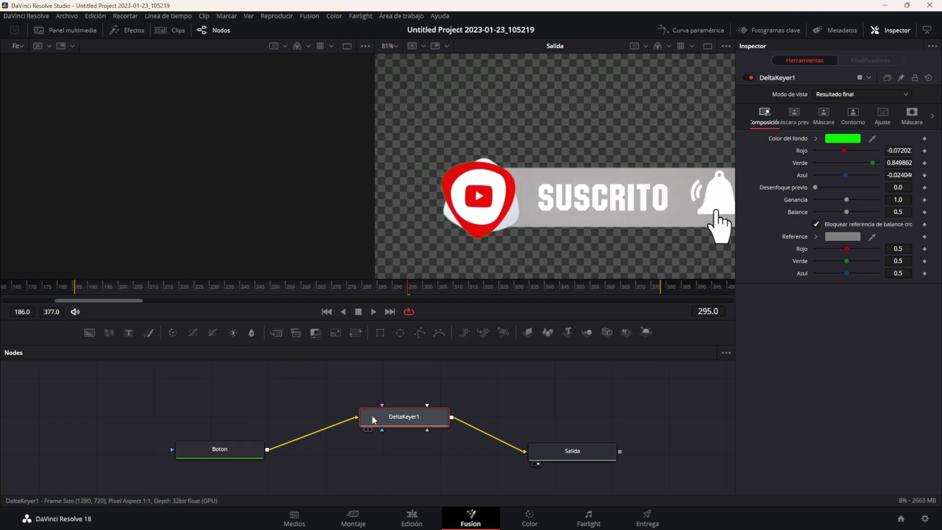
click(367, 429)
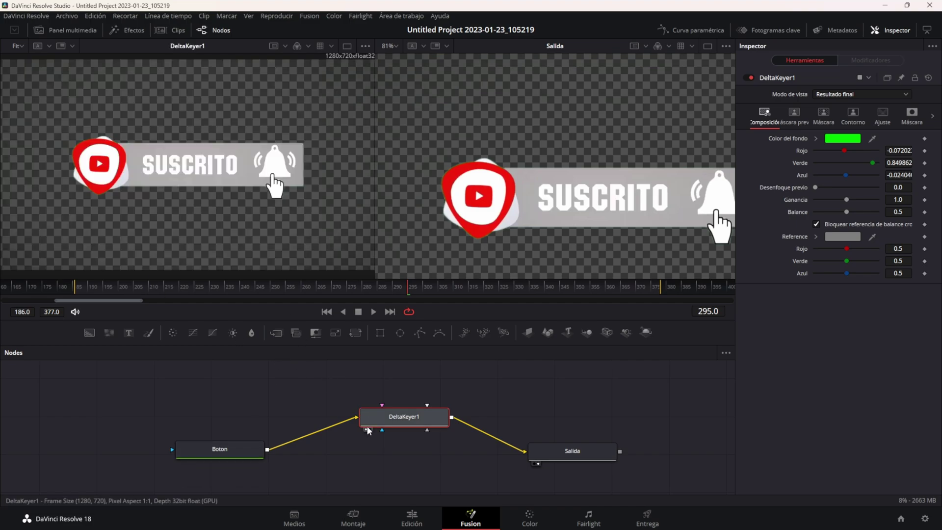
drag(377, 414, 343, 409)
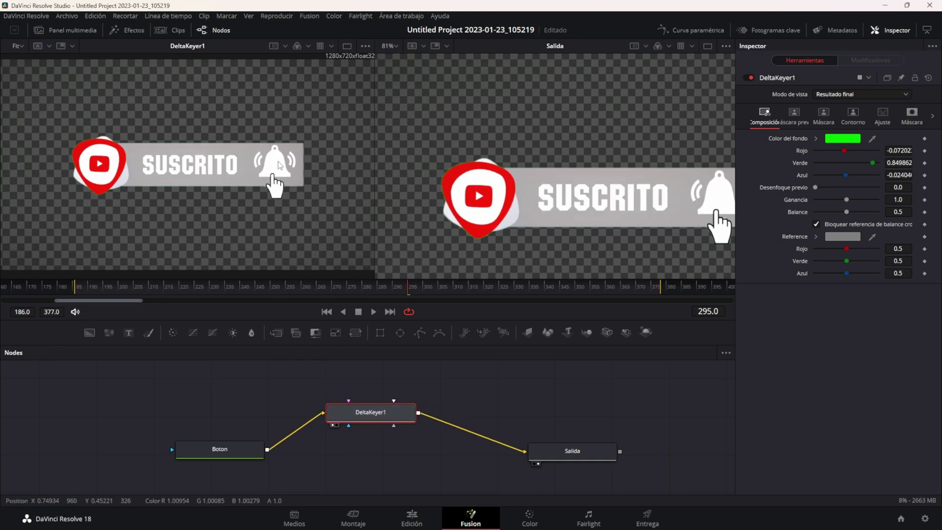
click(309, 46)
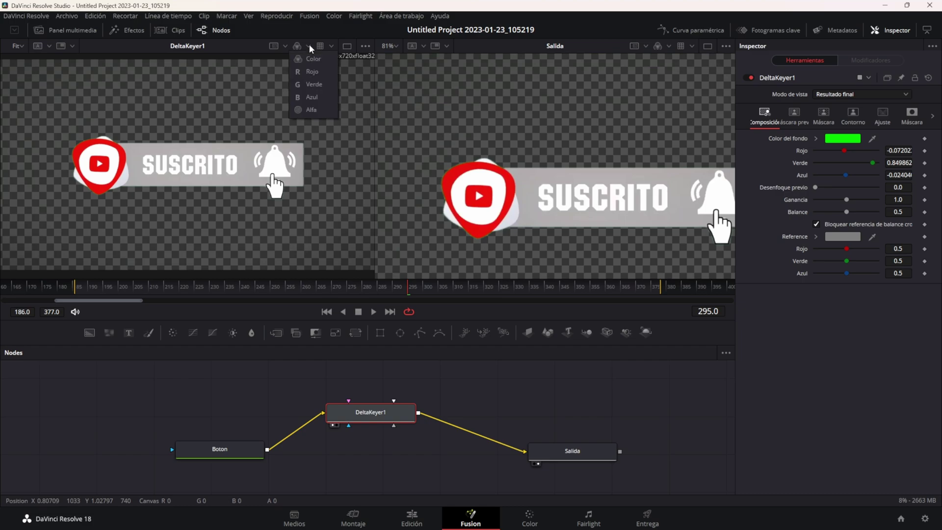
click(320, 108)
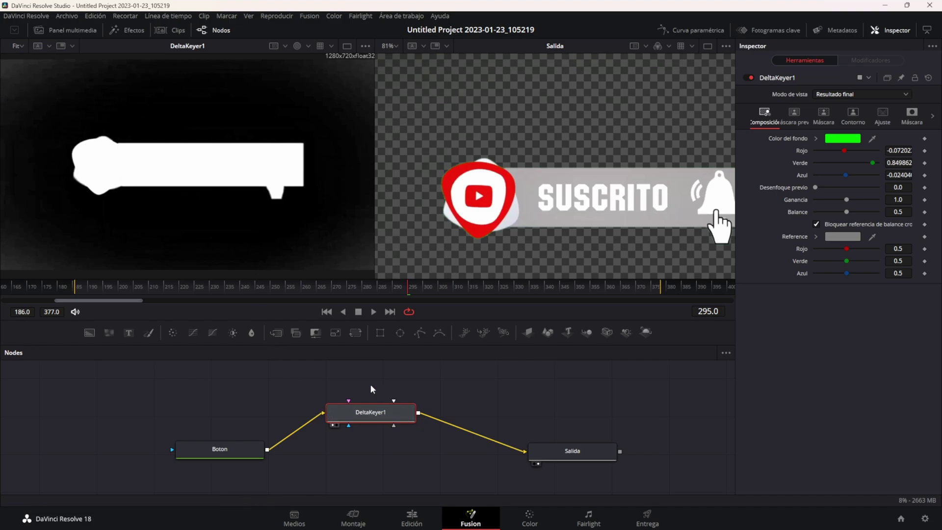
drag(370, 419, 374, 415)
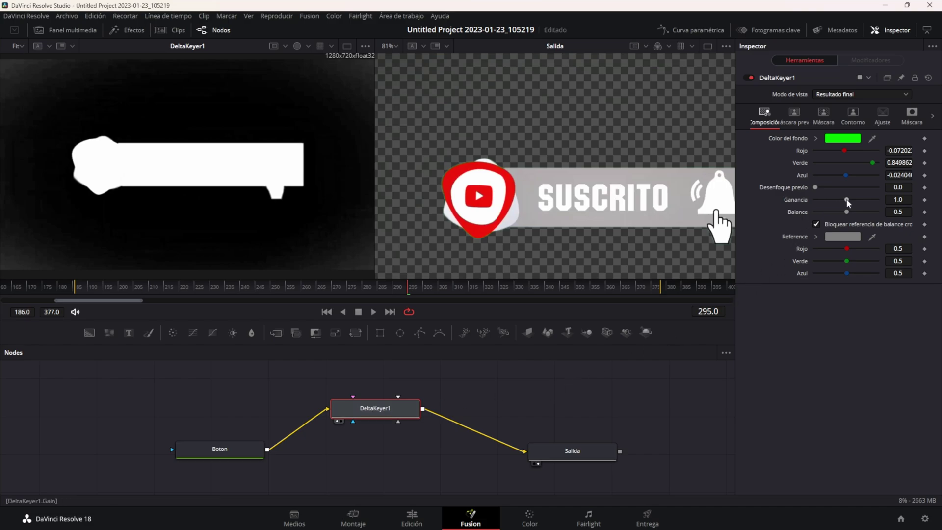
Raise the key gain to 1.181 and zoom the viewer onto the YouTube logo edge
drag(847, 200, 850, 203)
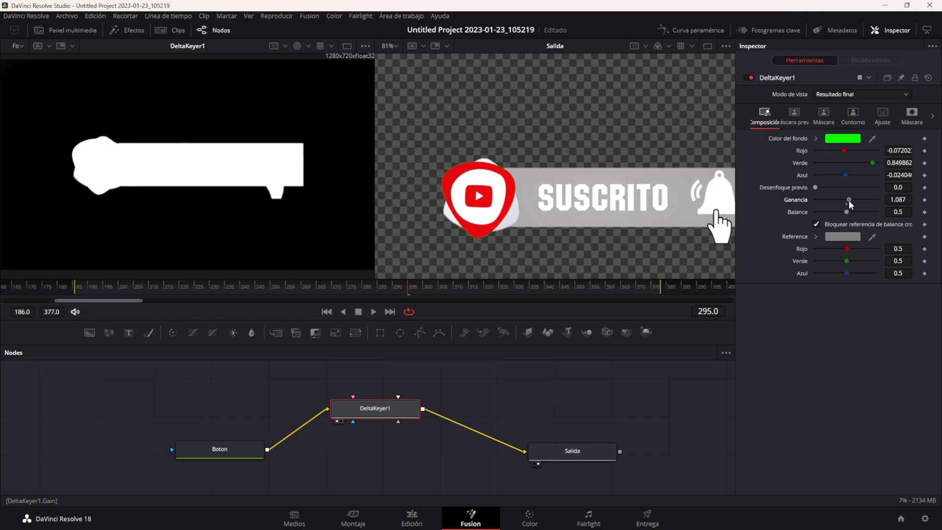
drag(848, 200, 852, 200)
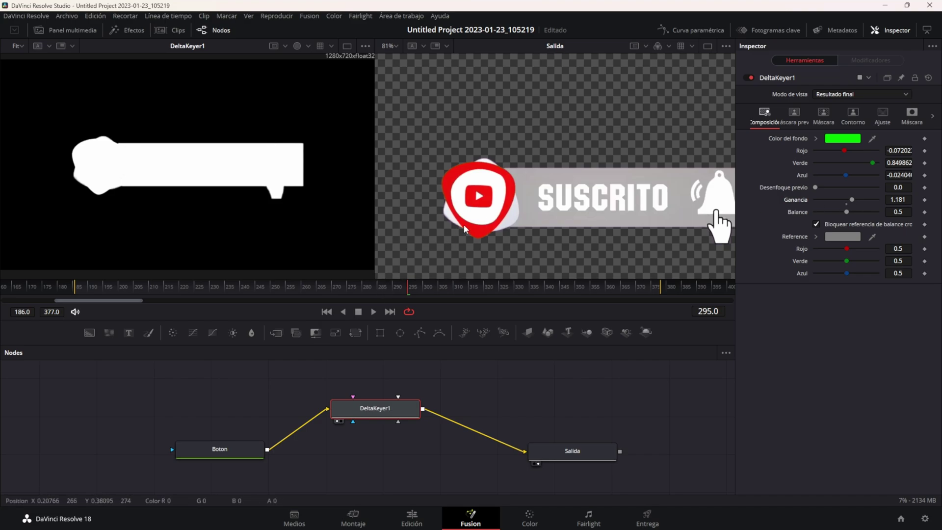
drag(482, 175, 454, 153)
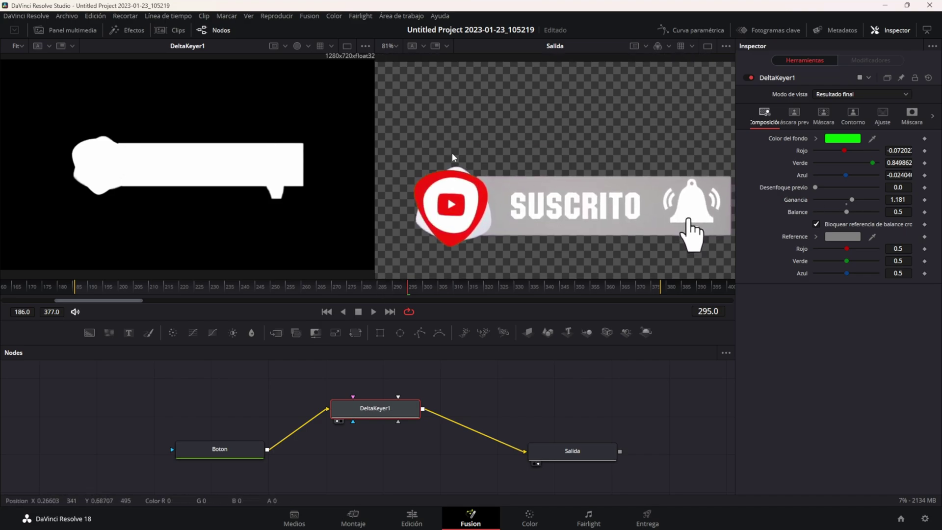
scroll(451, 186, up, 3)
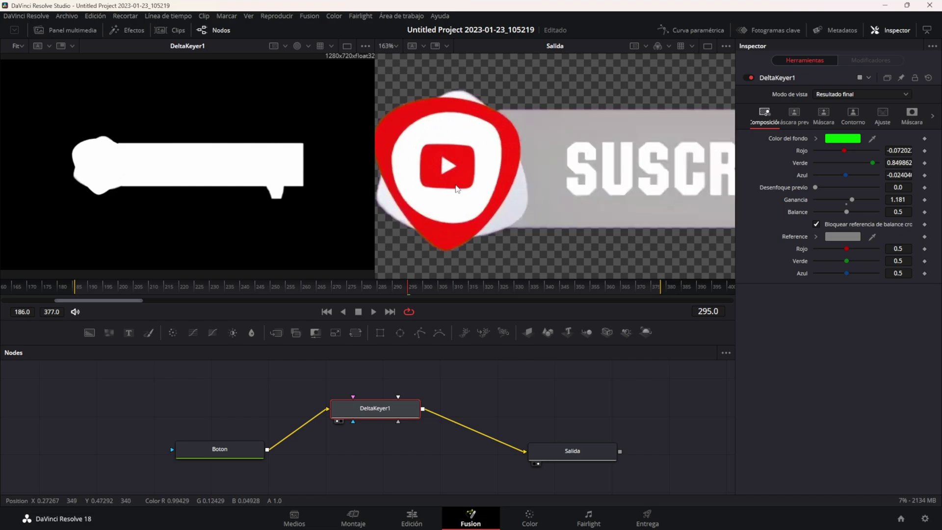
scroll(501, 241, up, 2)
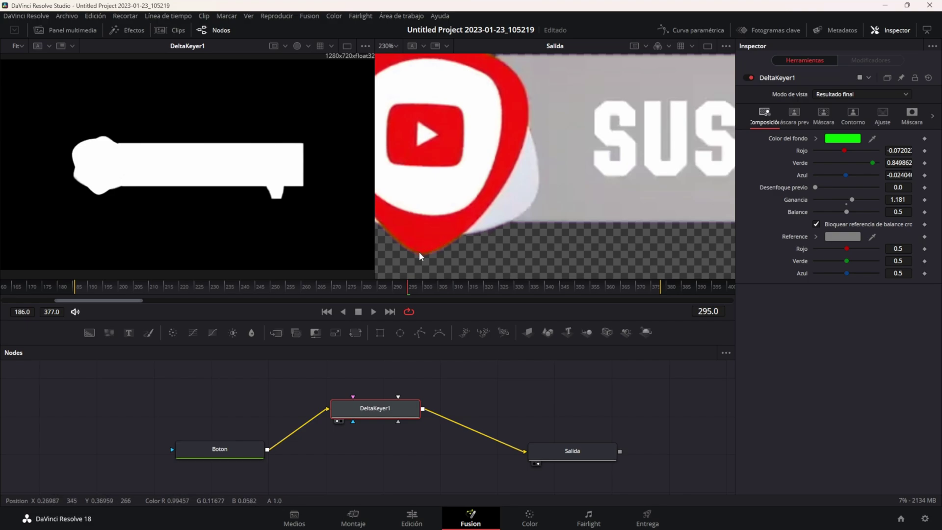
In the Contorno settings, set Rojo/Cian -0.062, Verde/Magenta -0.055, Forma del contorno 0.938, then zoom back out
click(853, 121)
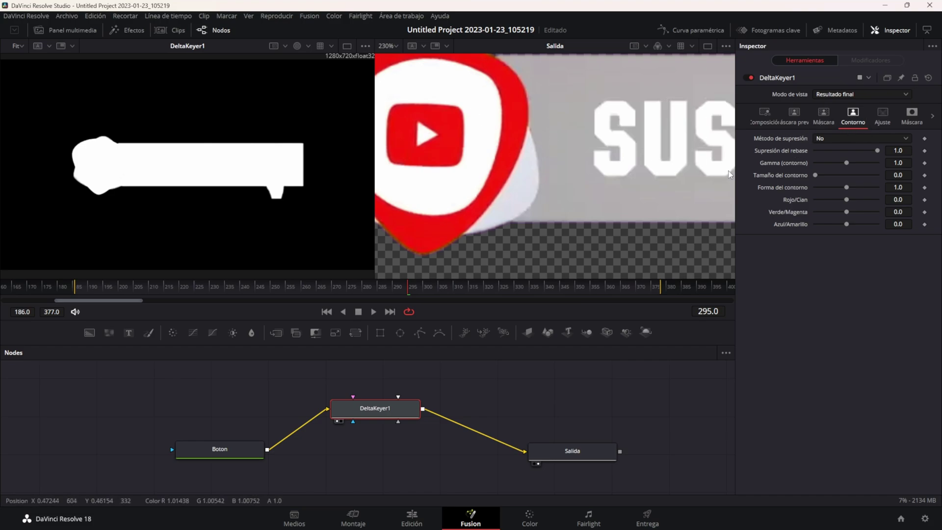
mouse_move(848, 203)
mouse_down()
mouse_move(844, 211)
mouse_move(842, 188)
mouse_up()
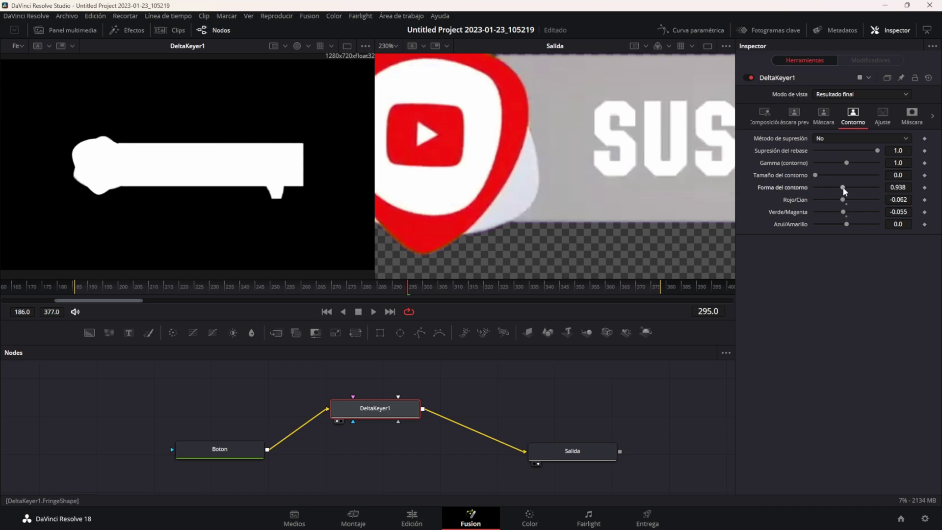
scroll(630, 201, down, 2)
scroll(629, 202, down, 2)
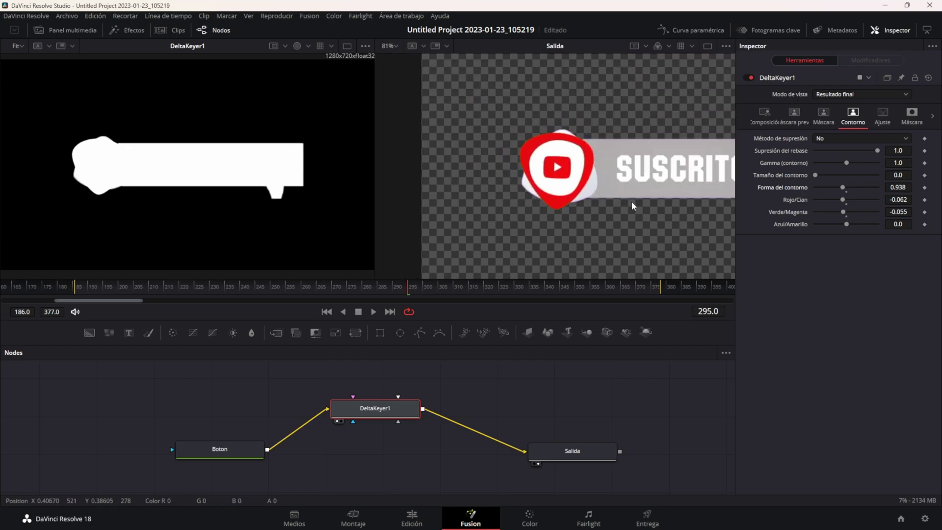
On the Edit page, place the Disney01 phone clip at the start of V1
click(413, 519)
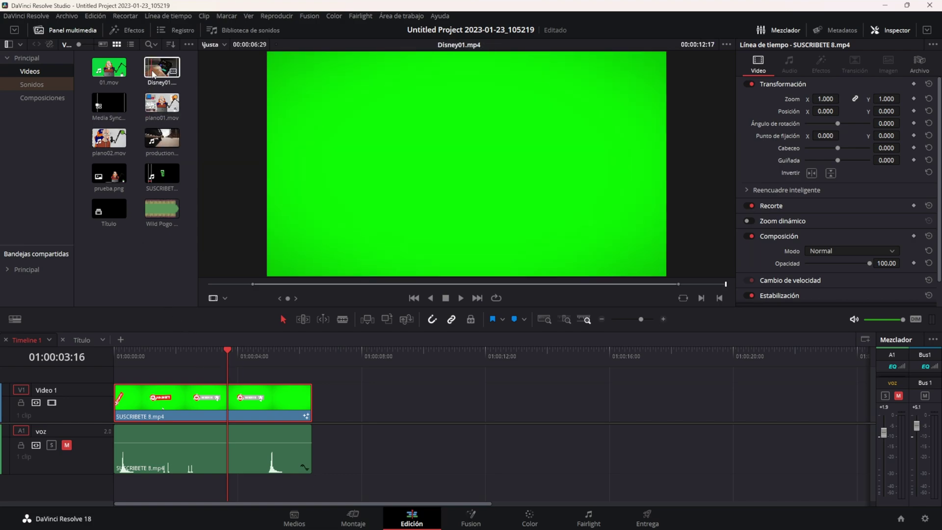
mouse_move(162, 68)
mouse_down()
mouse_move(375, 402)
mouse_move(141, 412)
mouse_up()
scroll(376, 403, down, 1)
drag(227, 350, 111, 354)
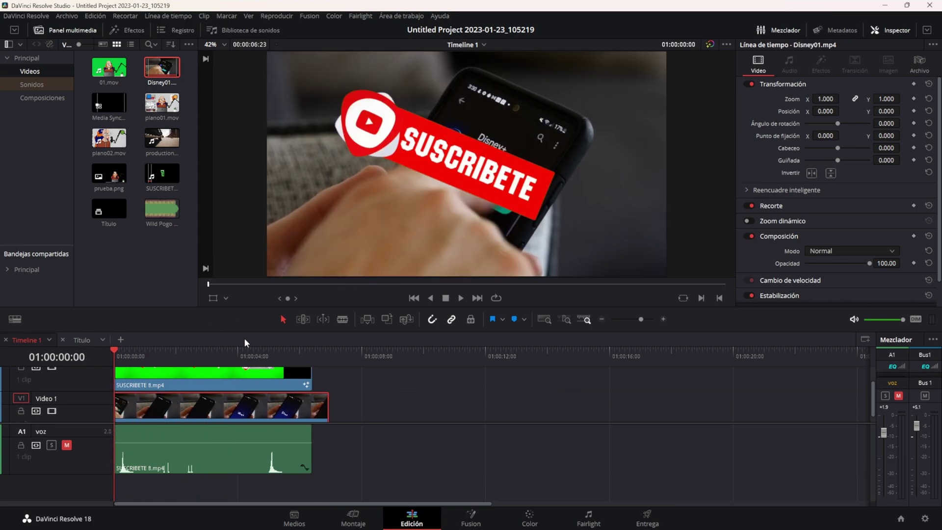
Scale the SUSCRIBETE 8.mp4 button to Zoom 0.490 at Position Y -346 and play the composite
click(175, 383)
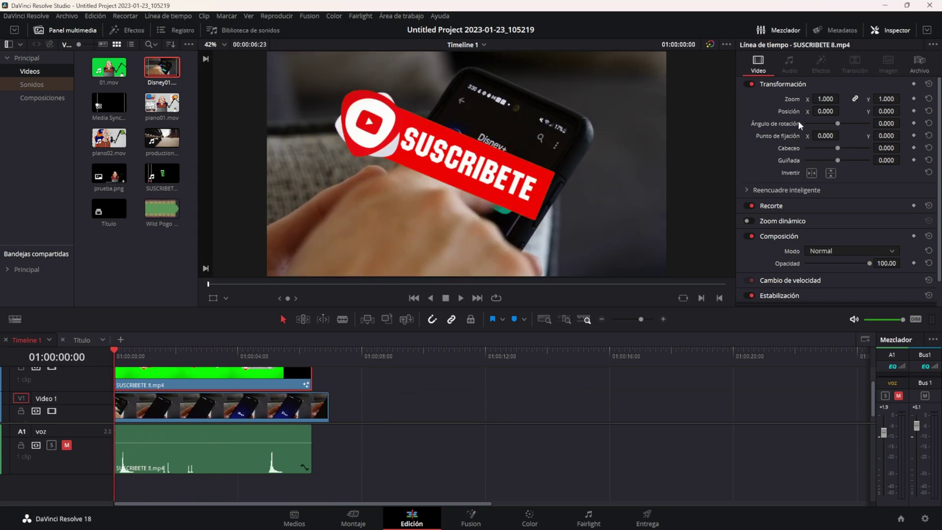
click(920, 66)
click(758, 66)
drag(885, 98, 874, 109)
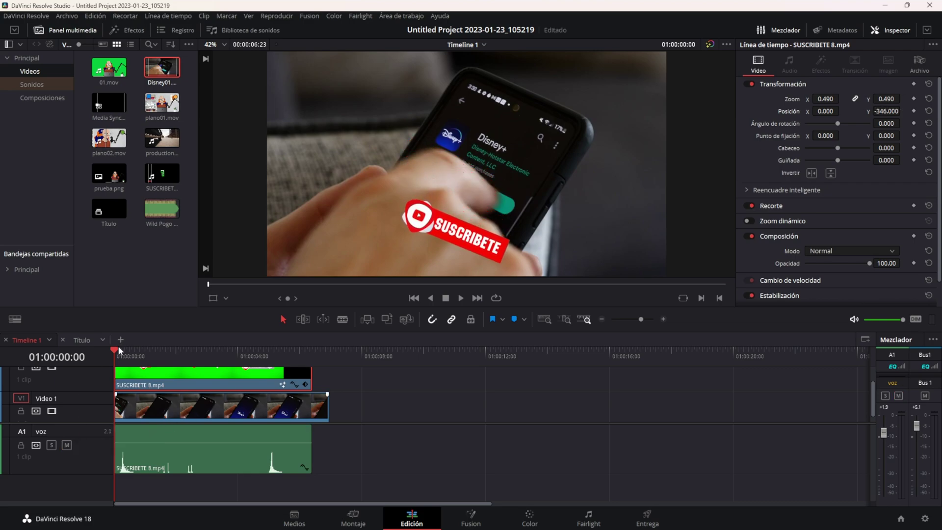
key(space)
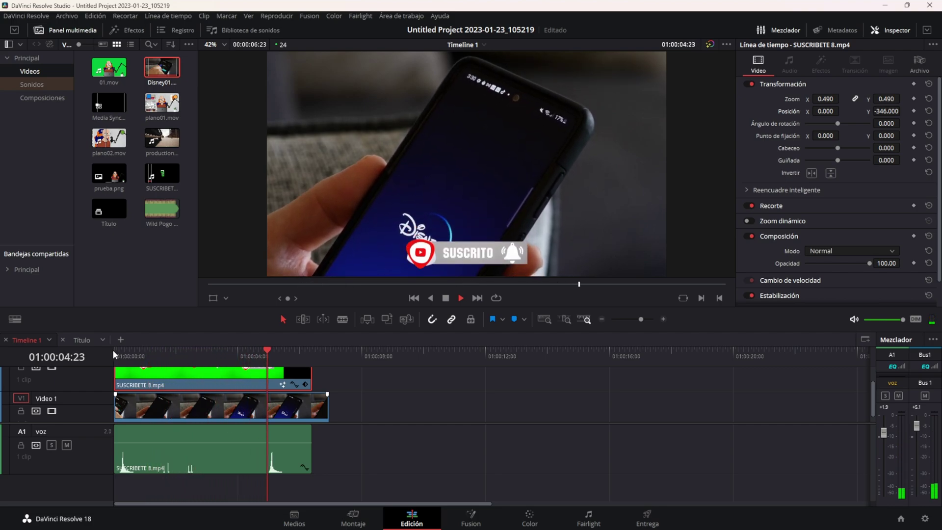
key(space)
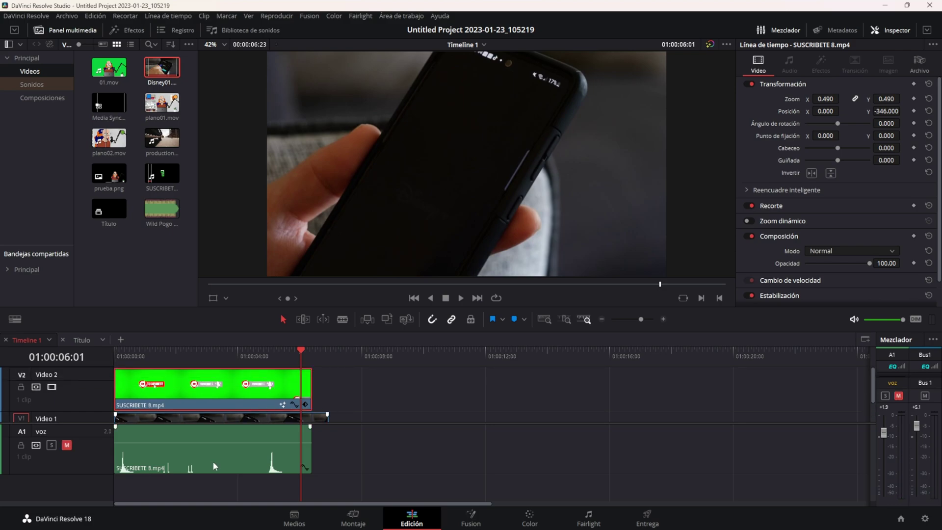
Delete the subscribe clip, place 01.mov after Disney01 on V1, and open it in Fusion
key(Delete)
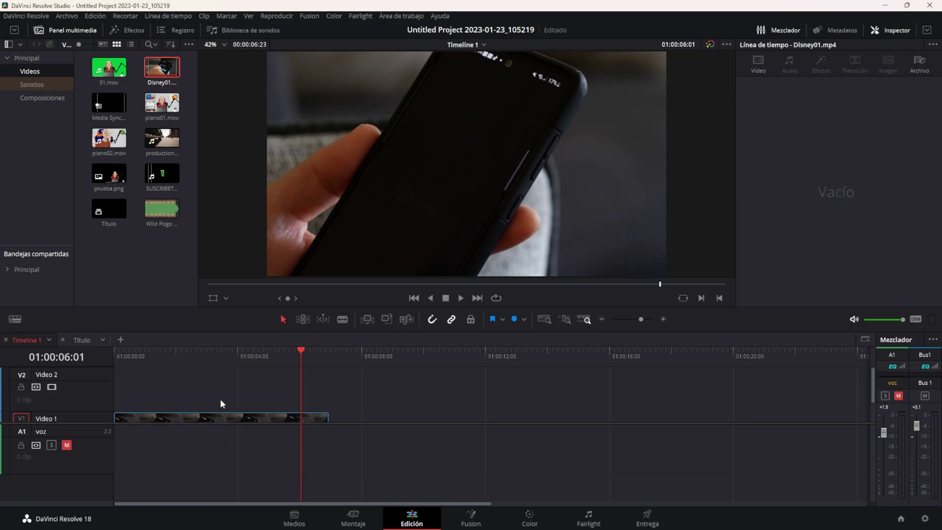
scroll(219, 400, down, 1)
click(125, 163)
drag(109, 67, 436, 203)
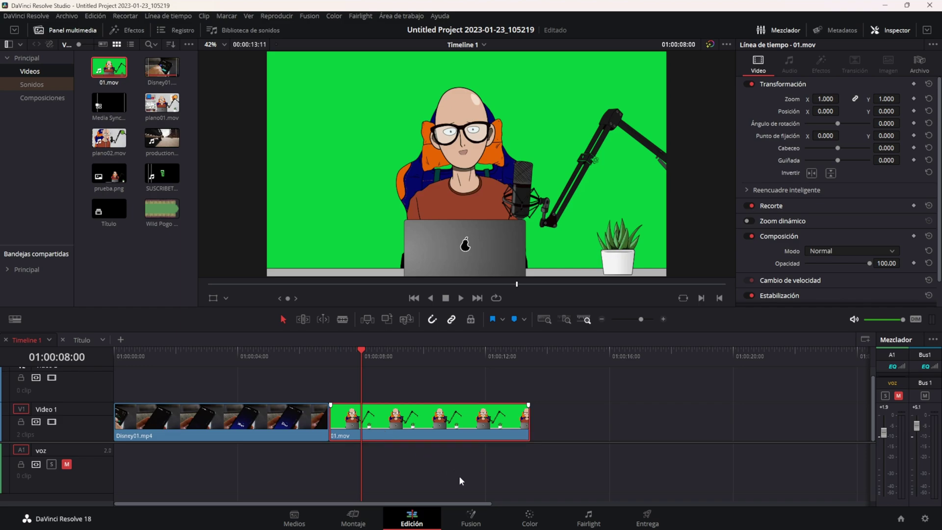
click(472, 519)
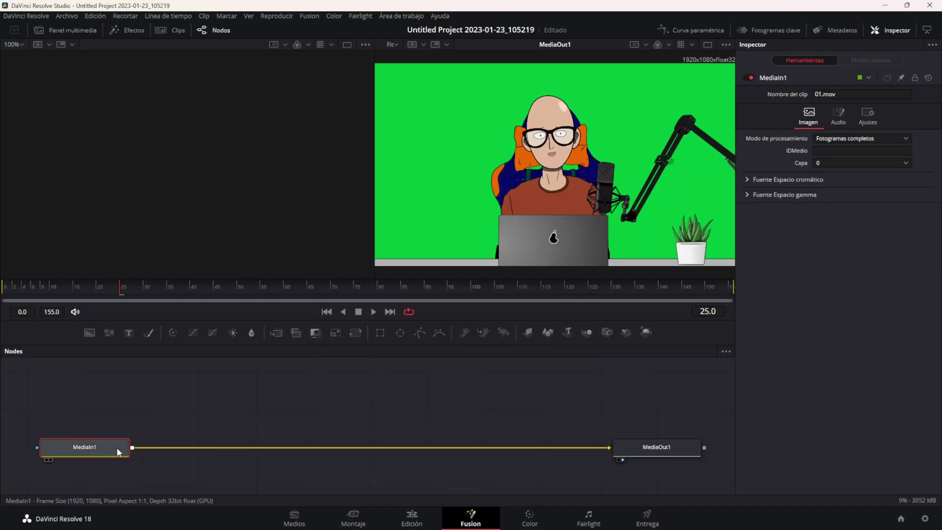
Insert a Compositor delta keyer between MediaIn1 and MediaOut1 and preview DeltaKeyer1 in the left viewer
drag(113, 452, 123, 461)
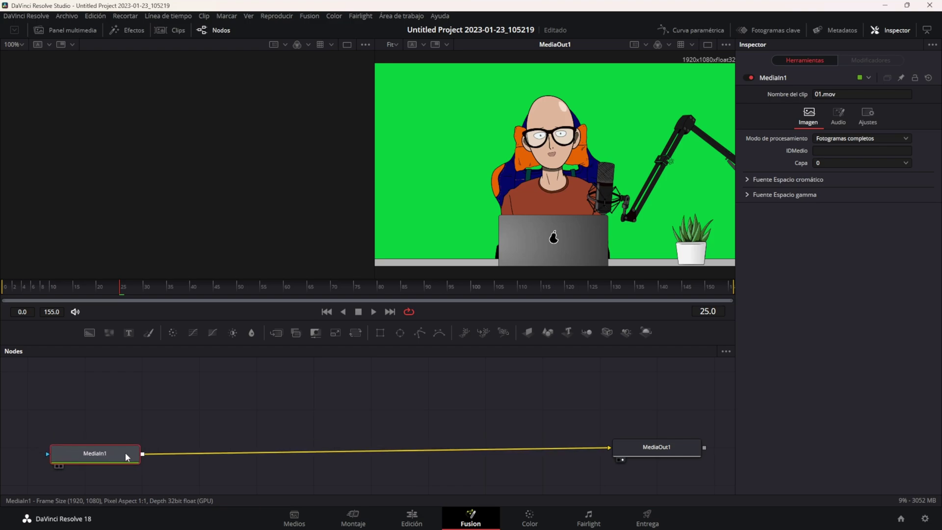
mouse_move(125, 452)
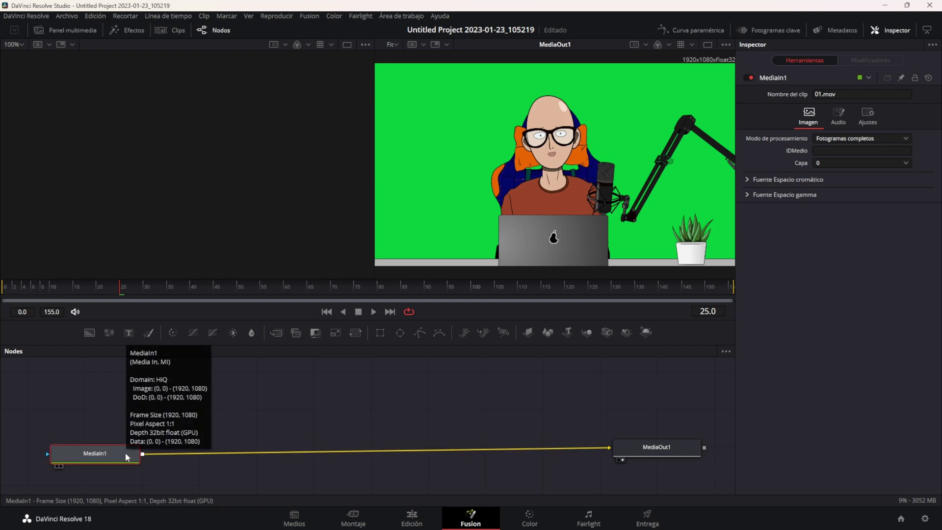
key(shift+space)
text(Compositor delta)
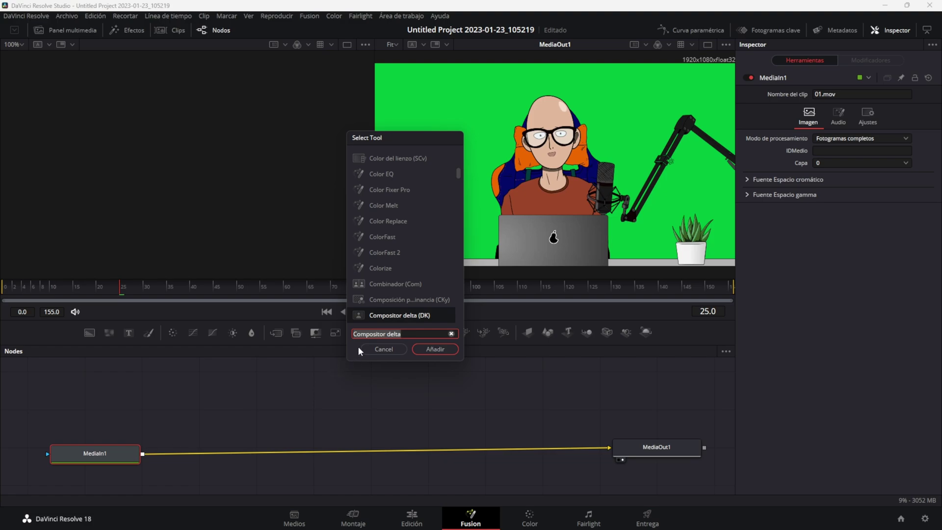
click(429, 351)
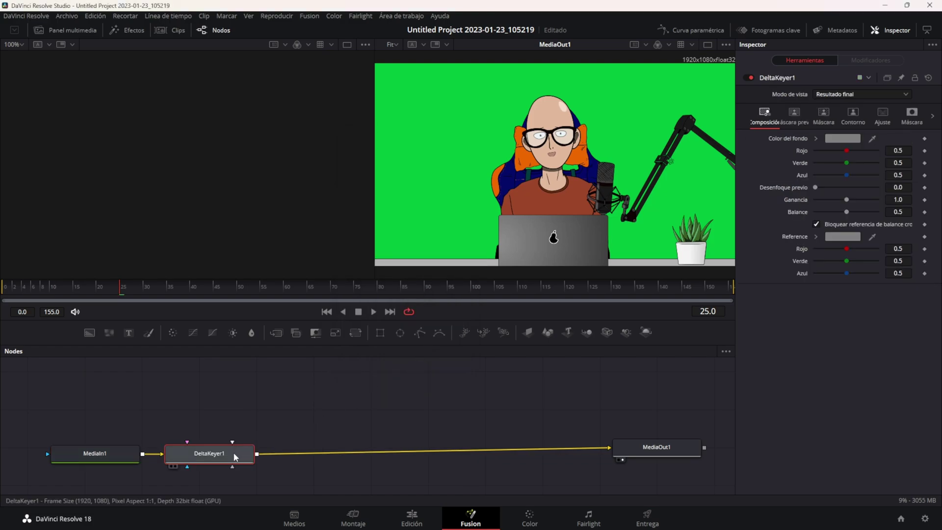
drag(233, 452, 372, 399)
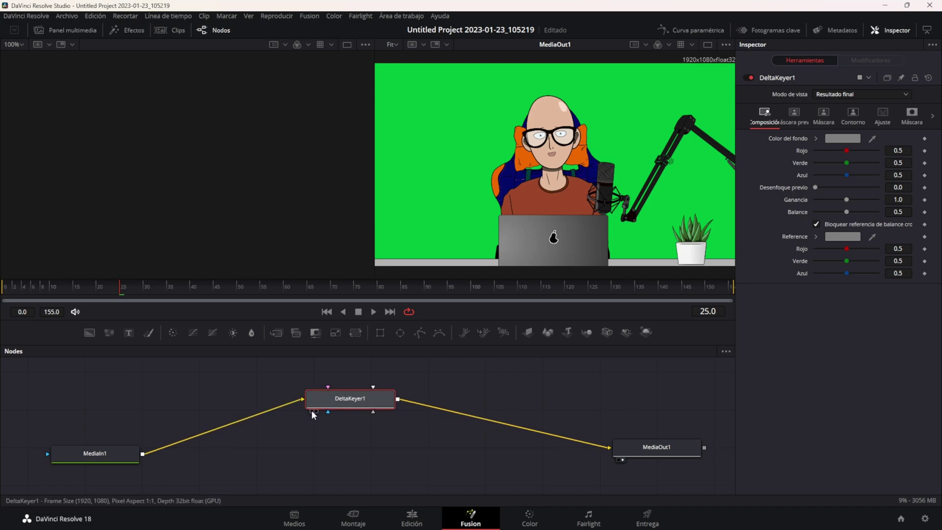
click(311, 411)
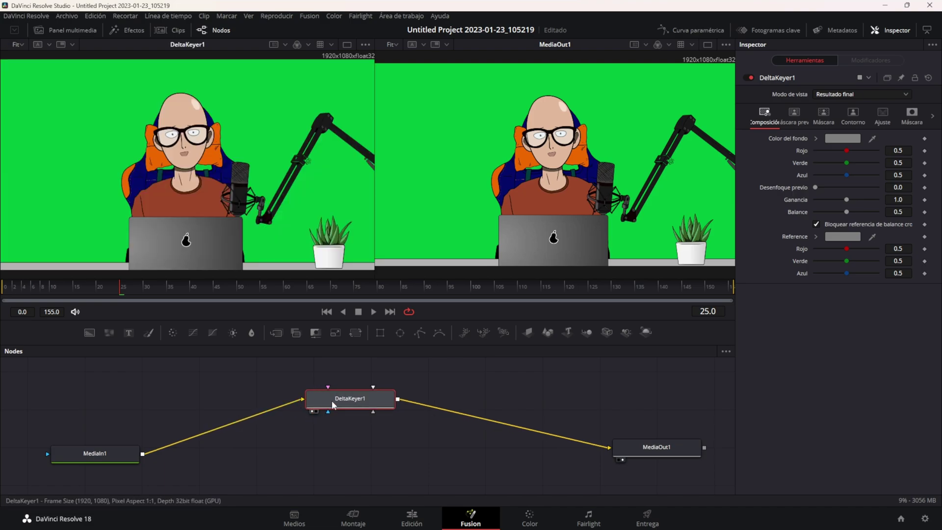
drag(334, 405, 329, 408)
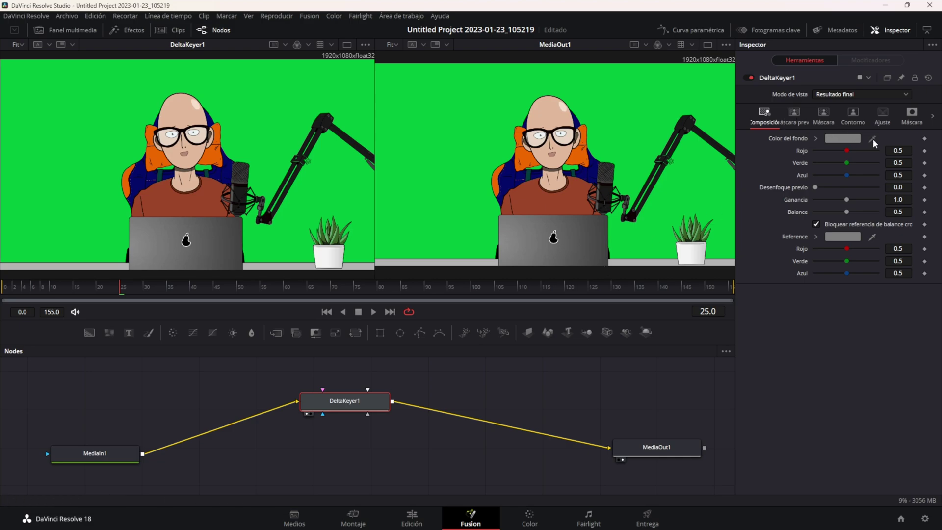
Sample the presenter's green screen with the Color del fondo eyedropper and view the Alfa channel matte
drag(872, 139, 683, 103)
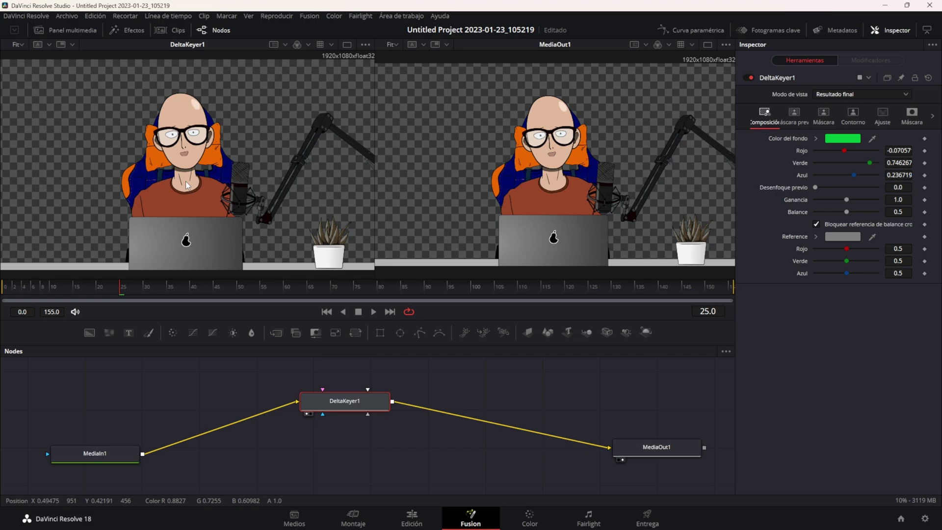
click(305, 45)
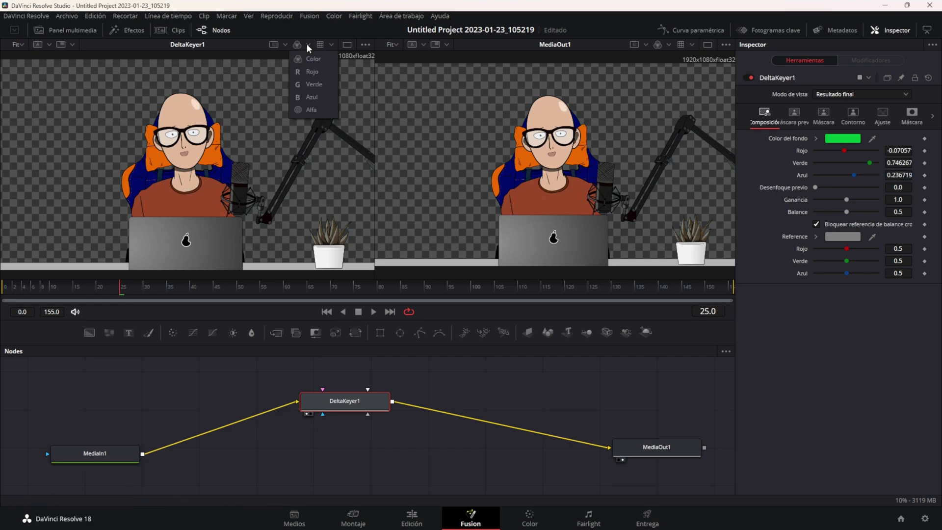
click(310, 108)
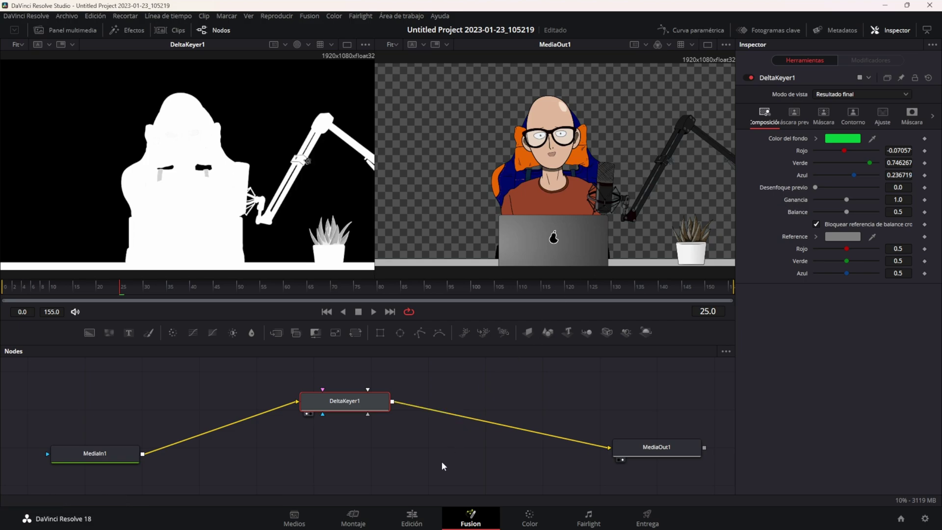
Place the 01.mov presenter clip on Video 2 at the start, above the phone footage
click(423, 521)
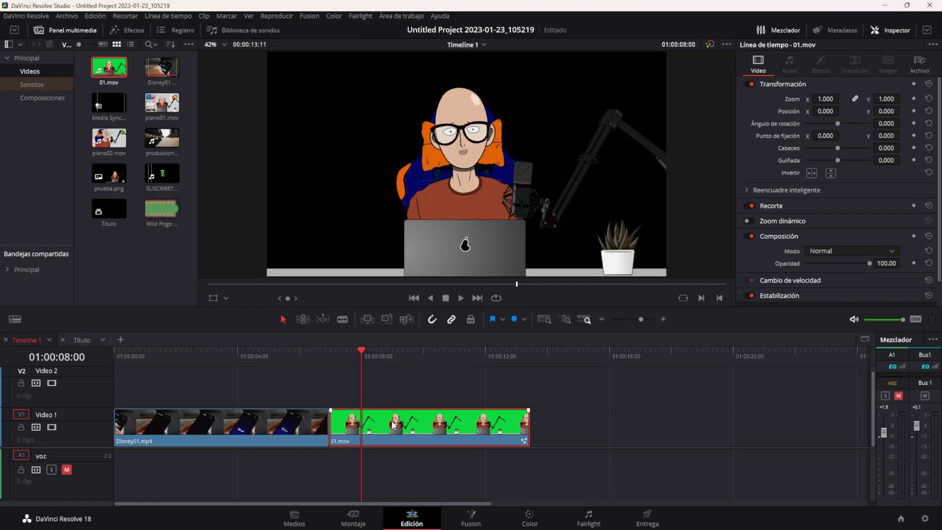
drag(407, 436, 192, 384)
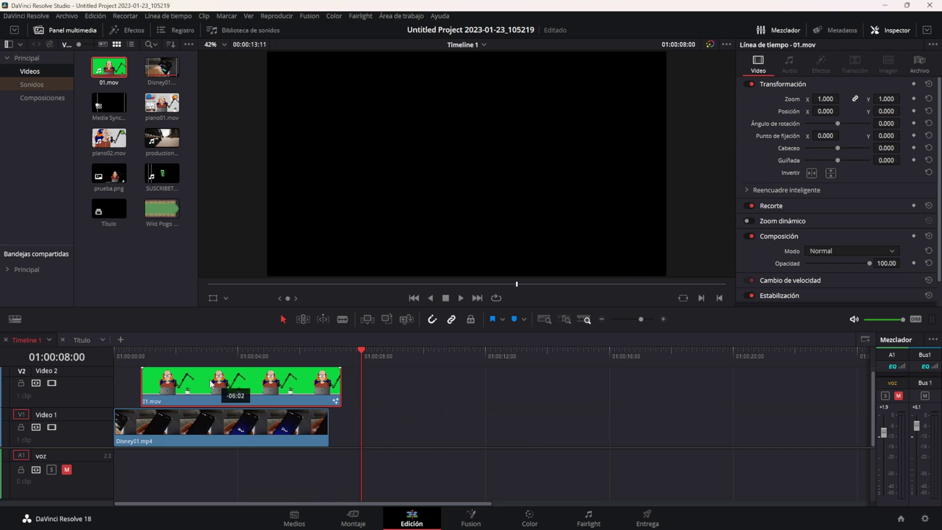
mouse_move(166, 351)
mouse_down()
mouse_move(179, 351)
mouse_move(155, 352)
mouse_up()
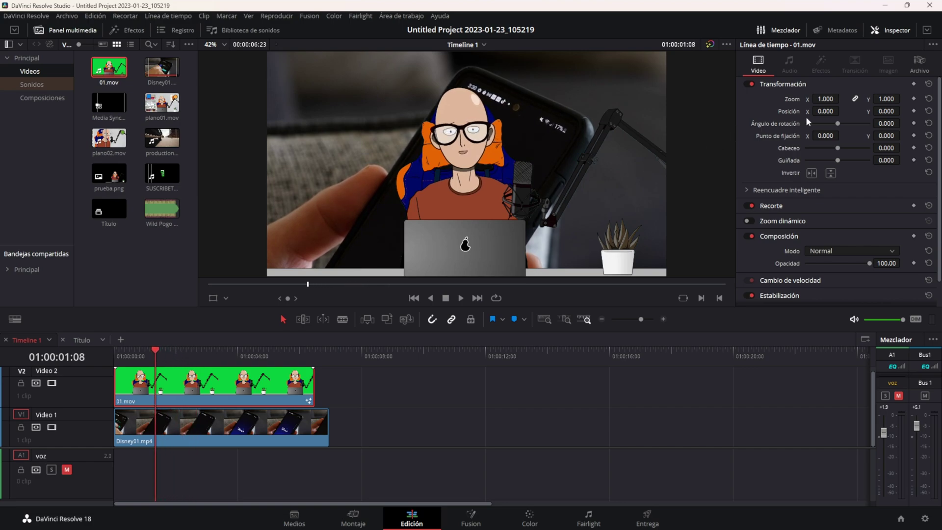
Scale the presenter to 0.650 at Position X 463, Y -202 and play the composite
mouse_move(827, 100)
mouse_down()
mouse_move(815, 100)
mouse_move(901, 111)
mouse_up()
click(122, 351)
key(space)
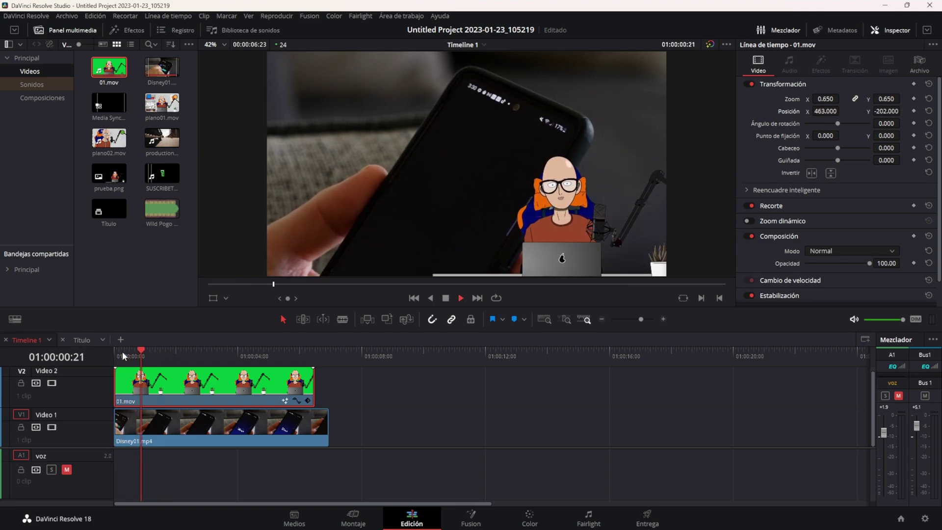